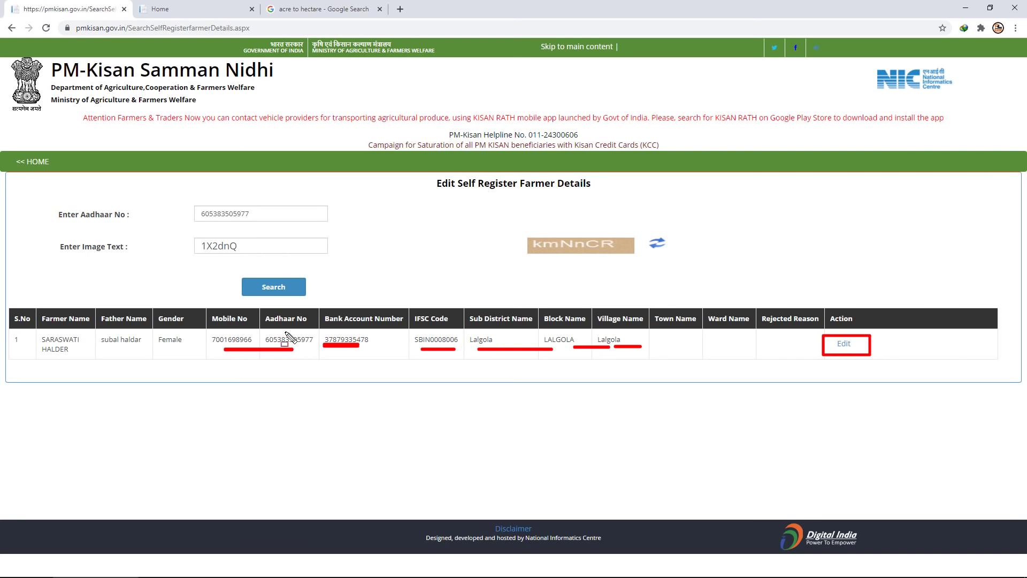
Switch to the already open PM-Kisan home page and look over its header and Farmers Corner services.
key(Escape)
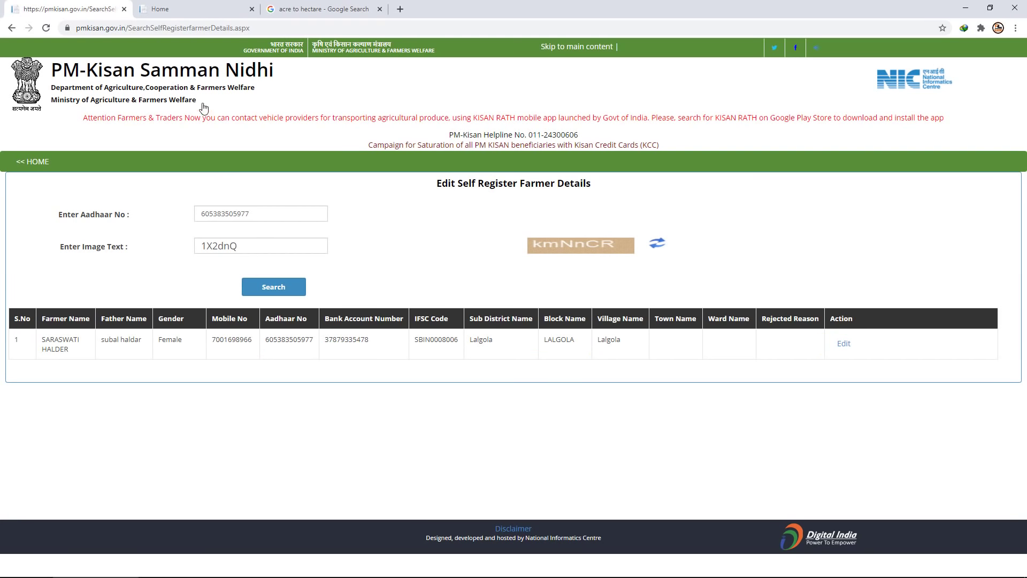
click(181, 8)
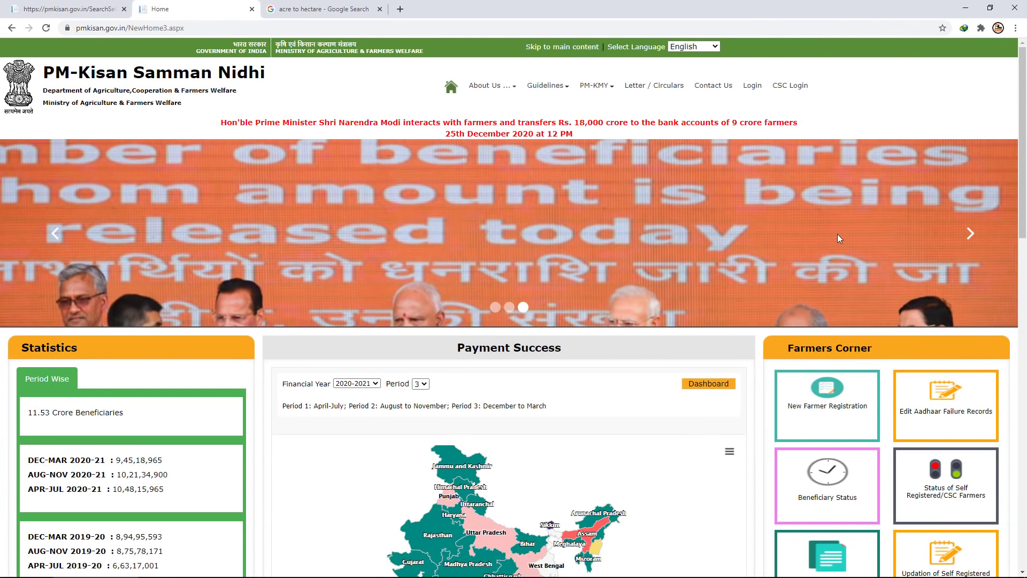
scroll(961, 287, down, 5)
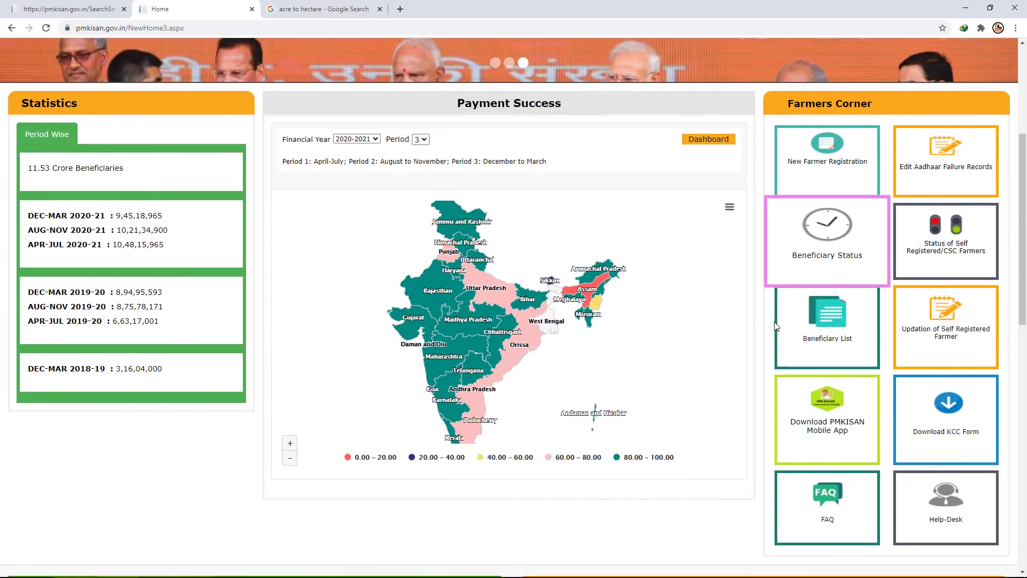
scroll(756, 358, down, 3)
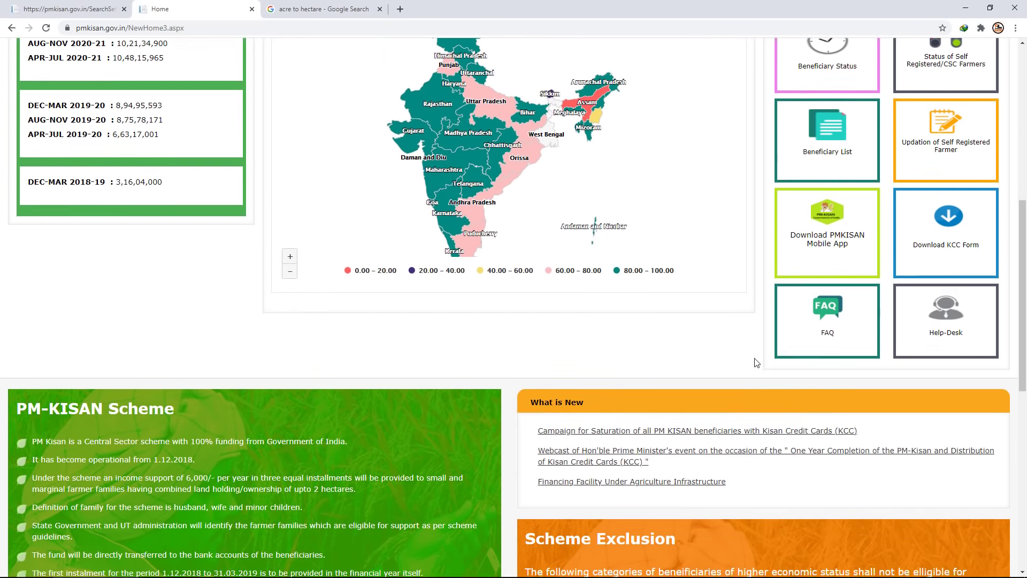
scroll(756, 363, up, 5)
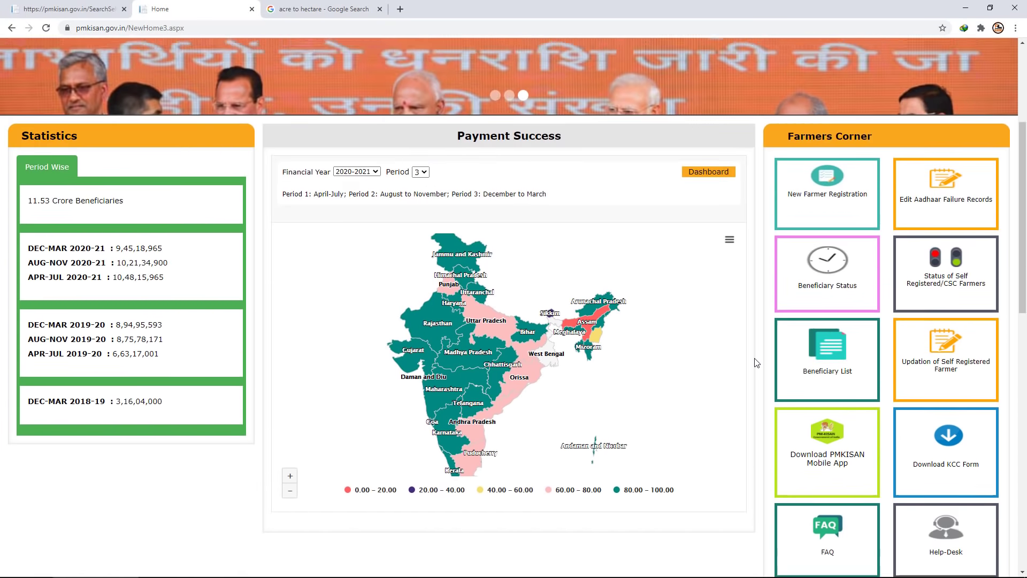
scroll(757, 363, up, 4)
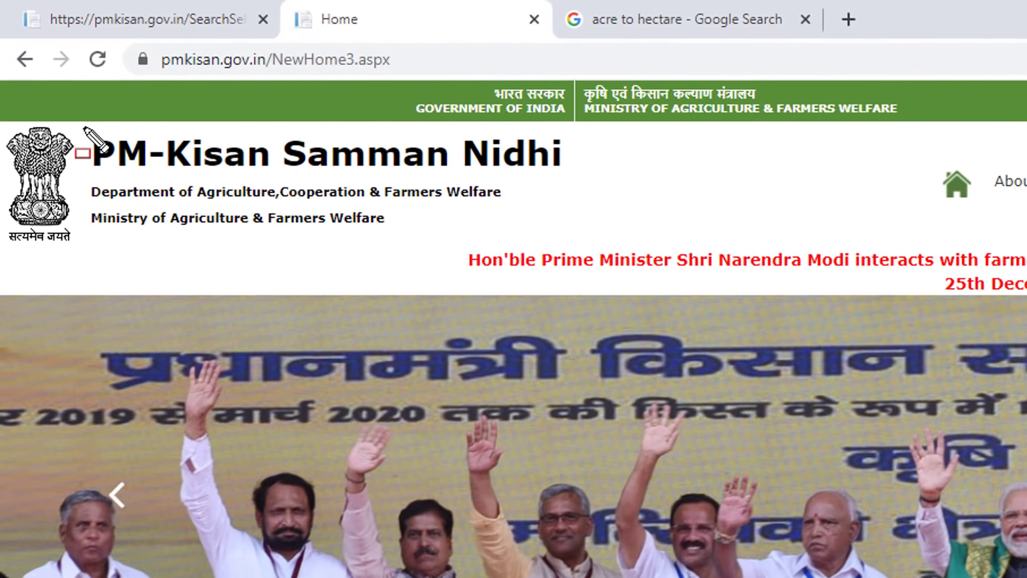
drag(39, 59, 84, 82)
drag(203, 179, 576, 187)
mouse_move(152, 45)
mouse_down()
mouse_move(176, 63)
mouse_move(272, 75)
mouse_up()
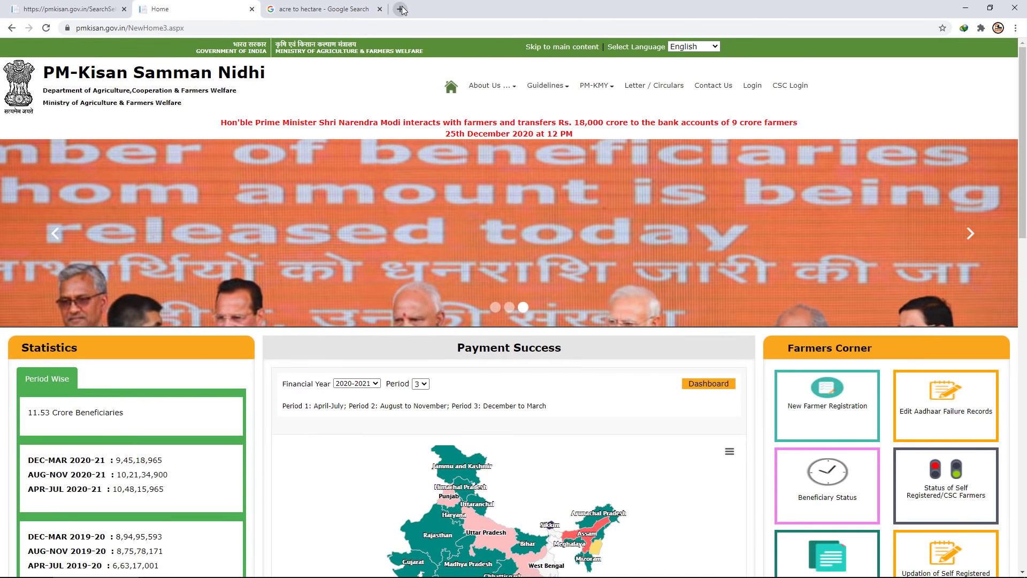
Search Google for "pm kisa" in a new browser tab and open the PM Kisan Samman Nidhi result from pmkisan.gov.in.
click(500, 12)
click(28, 45)
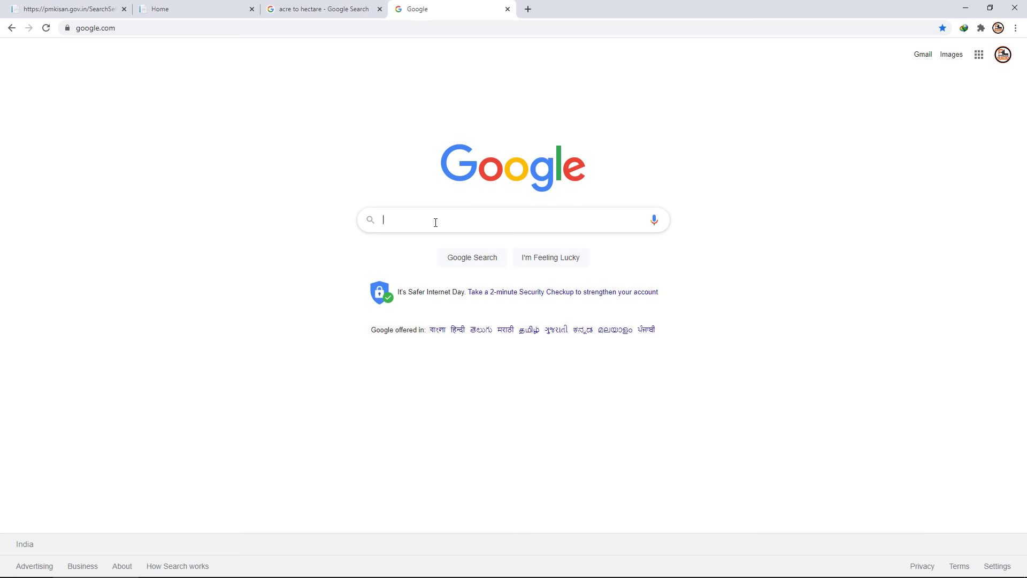
text(pm kisa)
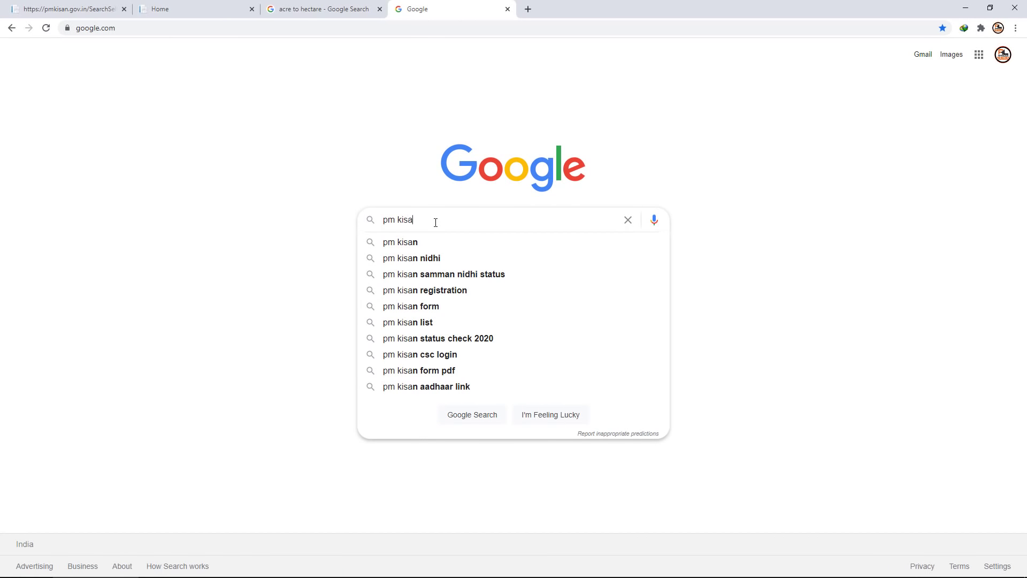
key(Return)
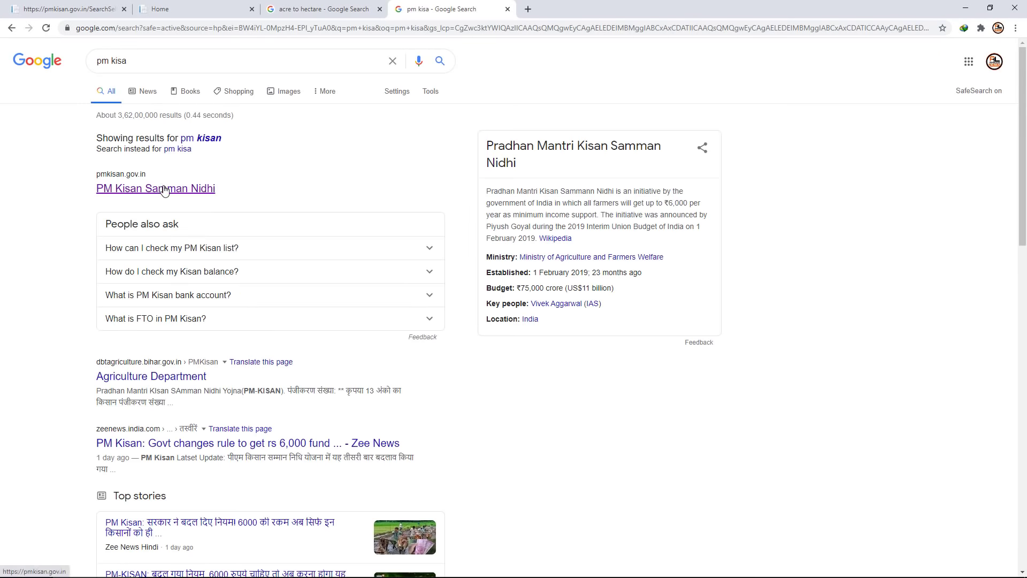
click(165, 190)
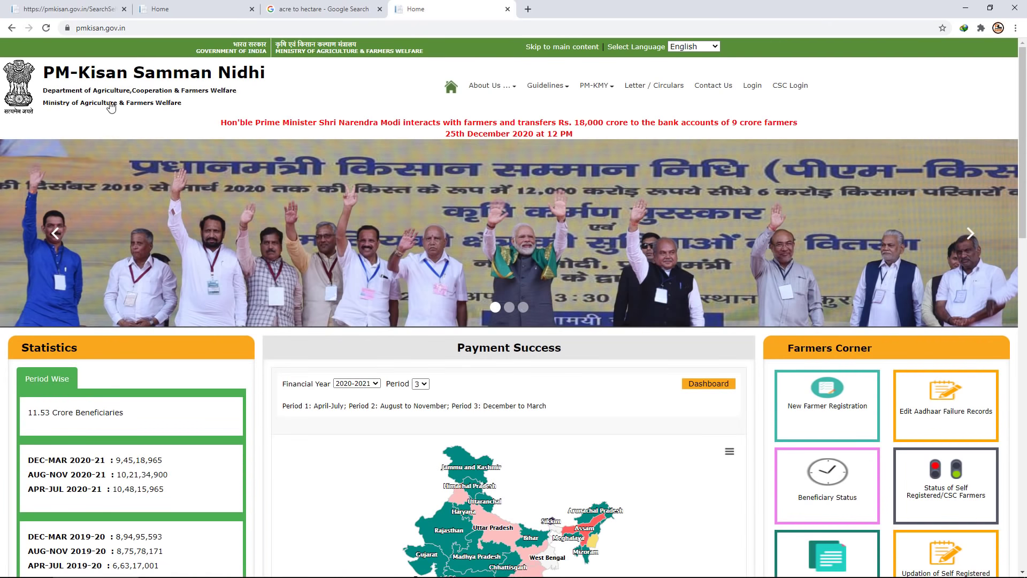
mouse_move(38, 61)
mouse_down()
mouse_move(161, 90)
mouse_move(272, 84)
mouse_up()
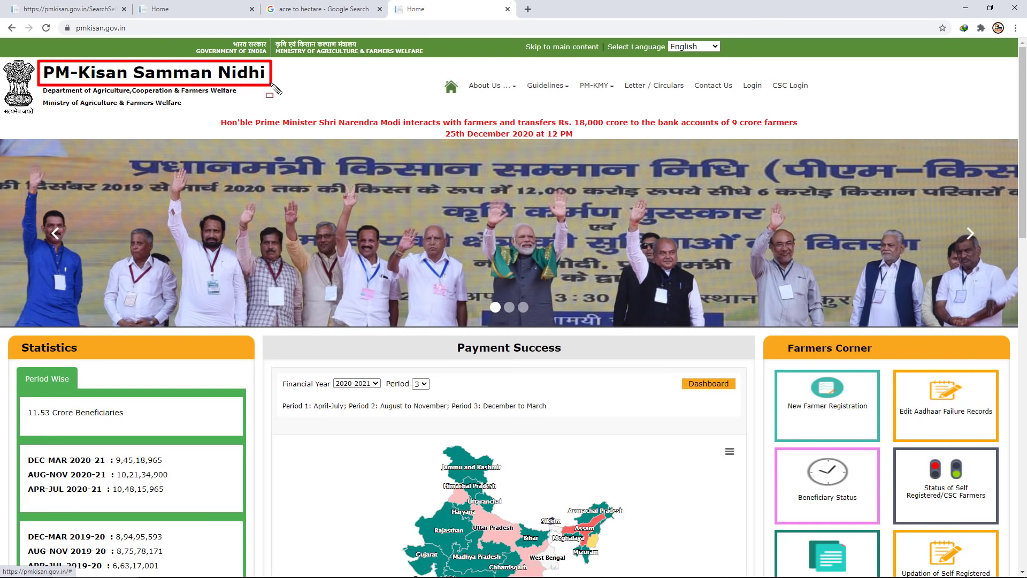
Examine the Farmers Corner section of the home page, including the New Farmer Registration option.
scroll(590, 179, down, 4)
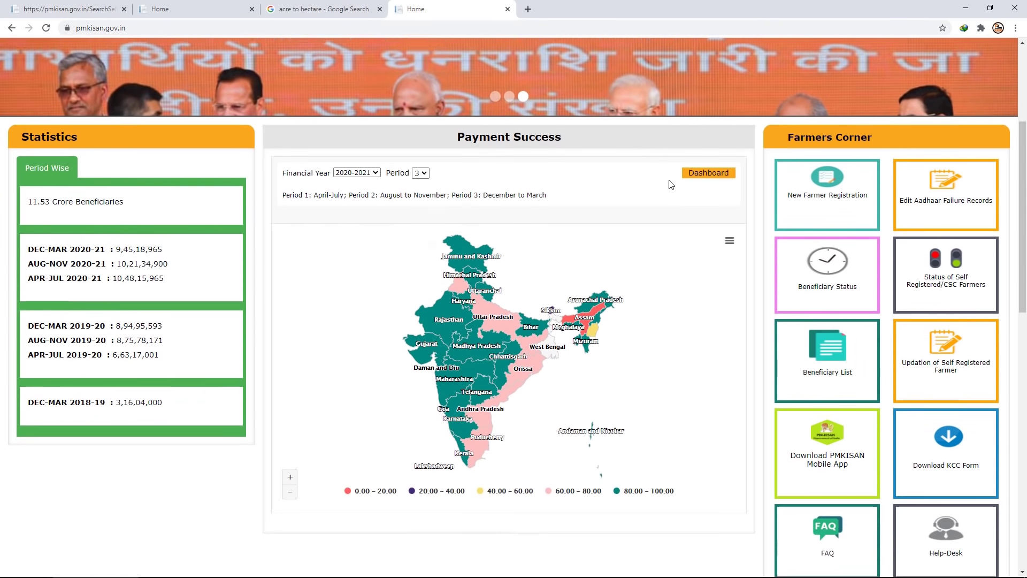
drag(778, 122, 882, 150)
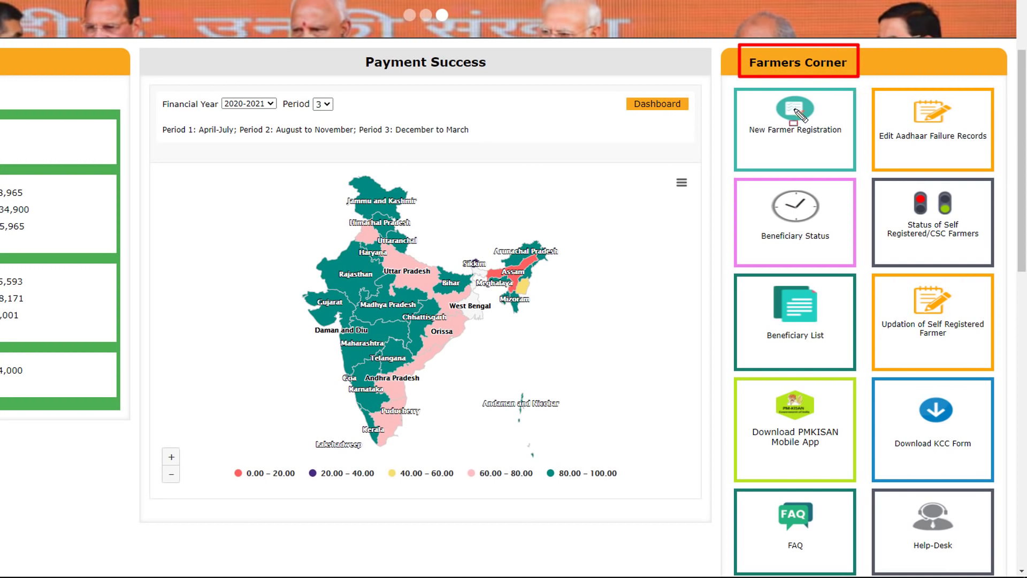
mouse_move(743, 96)
mouse_down()
mouse_move(835, 153)
mouse_move(851, 150)
mouse_up()
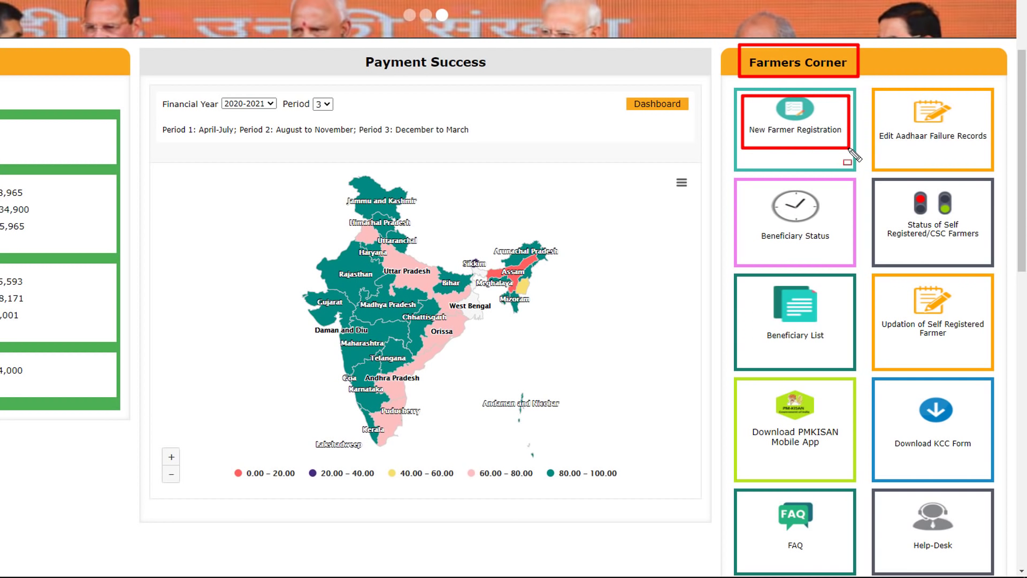
drag(758, 140, 831, 141)
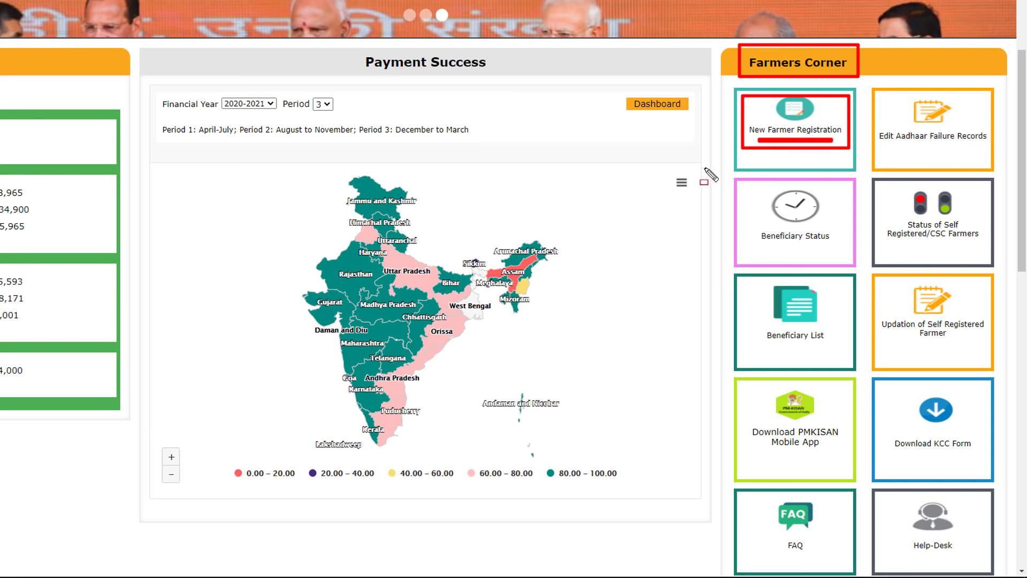
key(Escape)
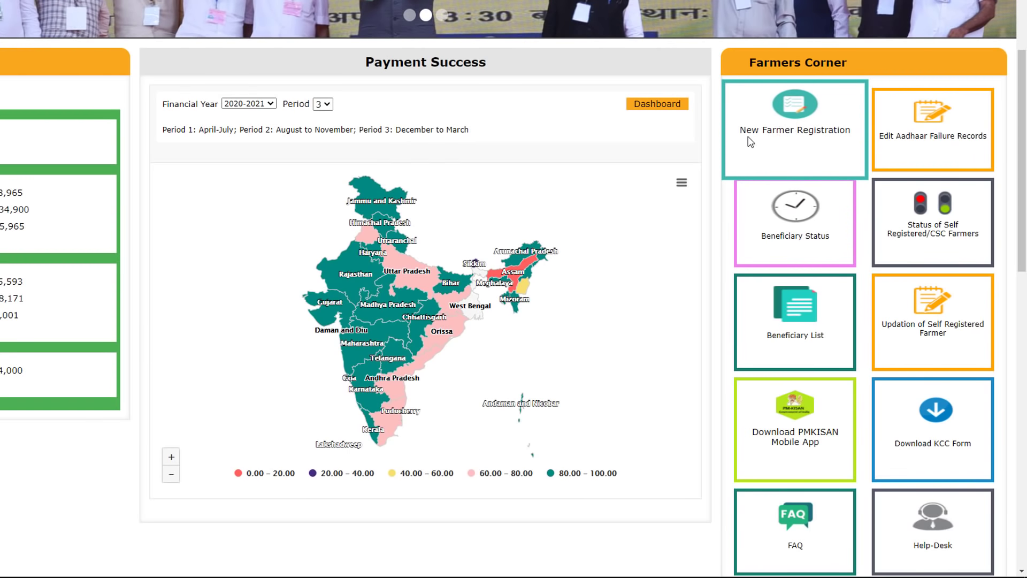
scroll(747, 138, up, 2)
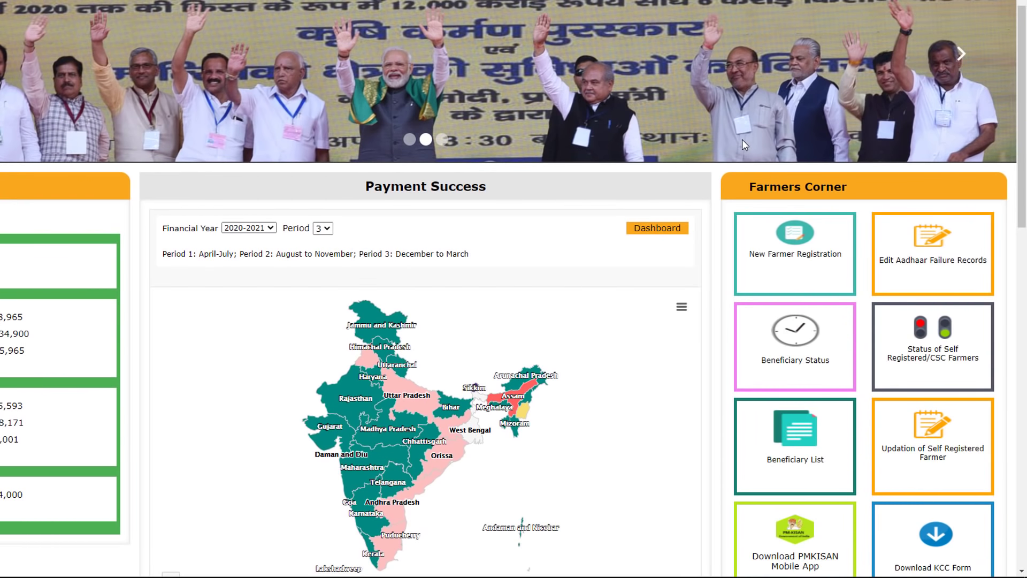
scroll(767, 217, up, 2)
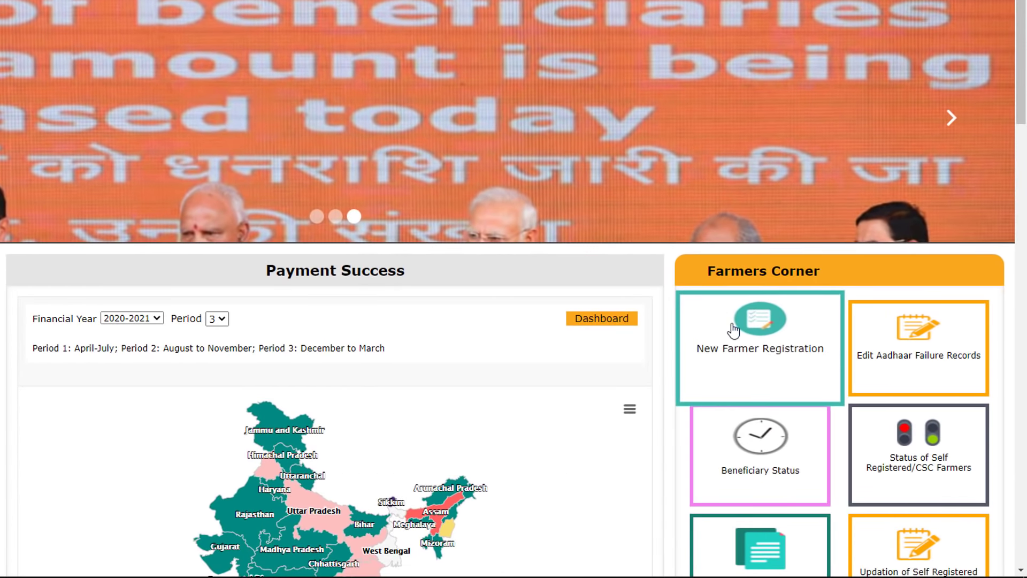
scroll(616, 284, down, 3)
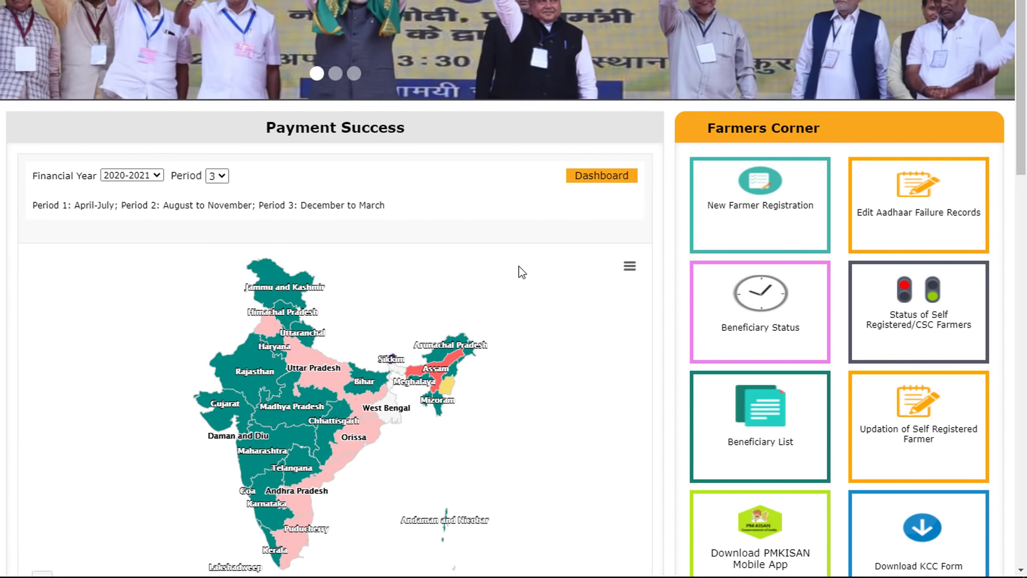
scroll(574, 250, down, 2)
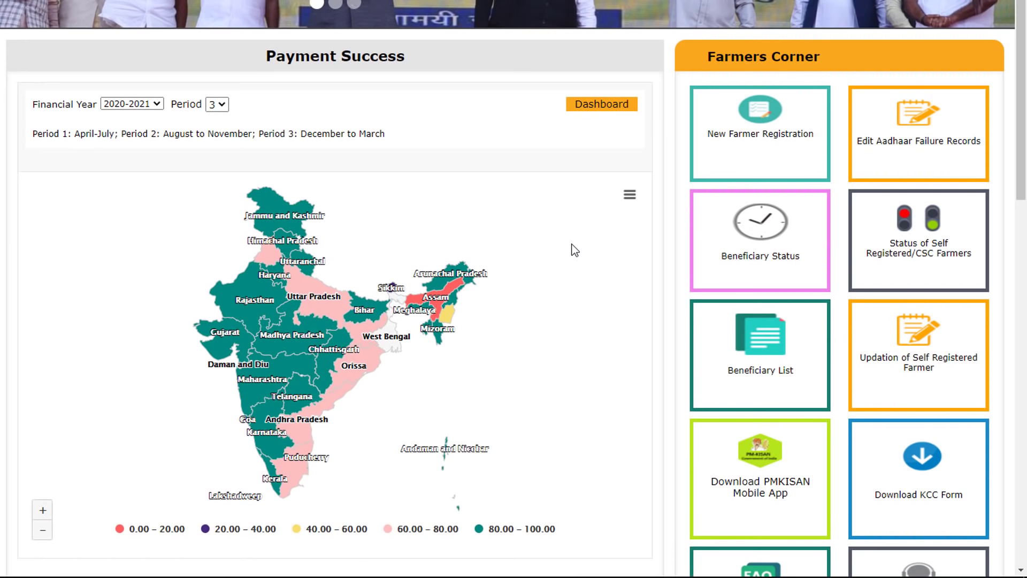
scroll(590, 249, up, 2)
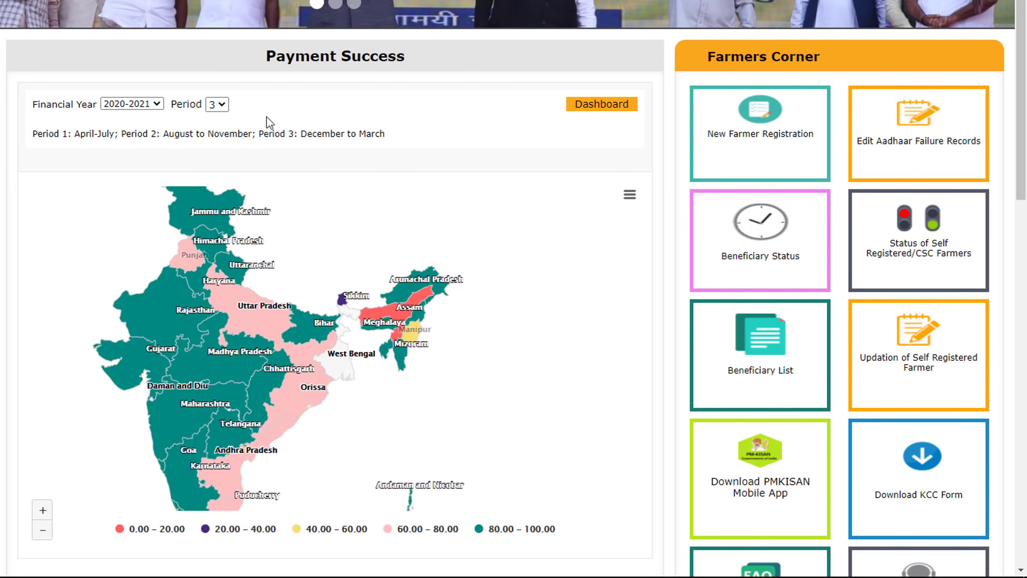
scroll(267, 116, up, 4)
scroll(730, 109, down, 4)
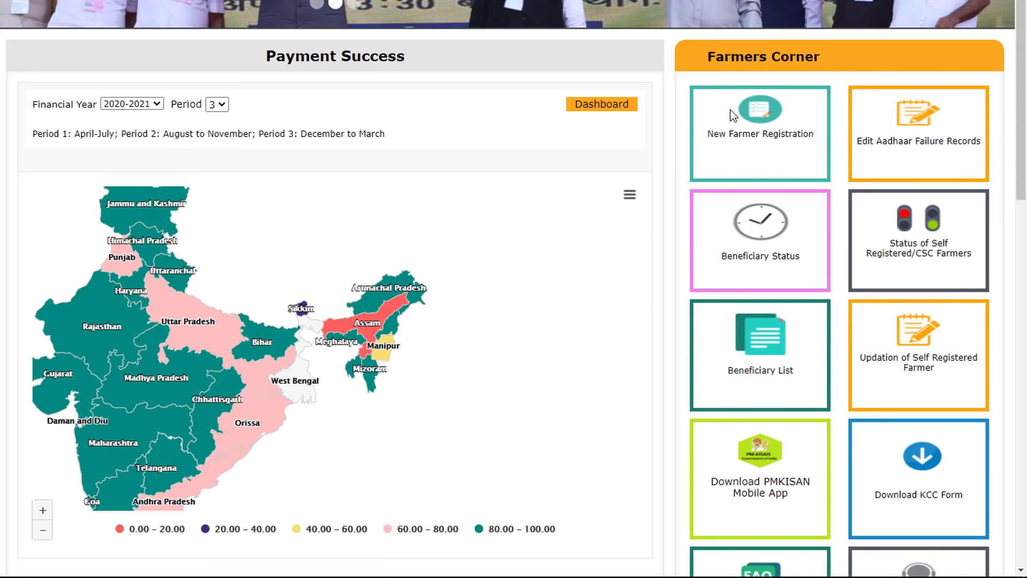
drag(696, 24, 848, 73)
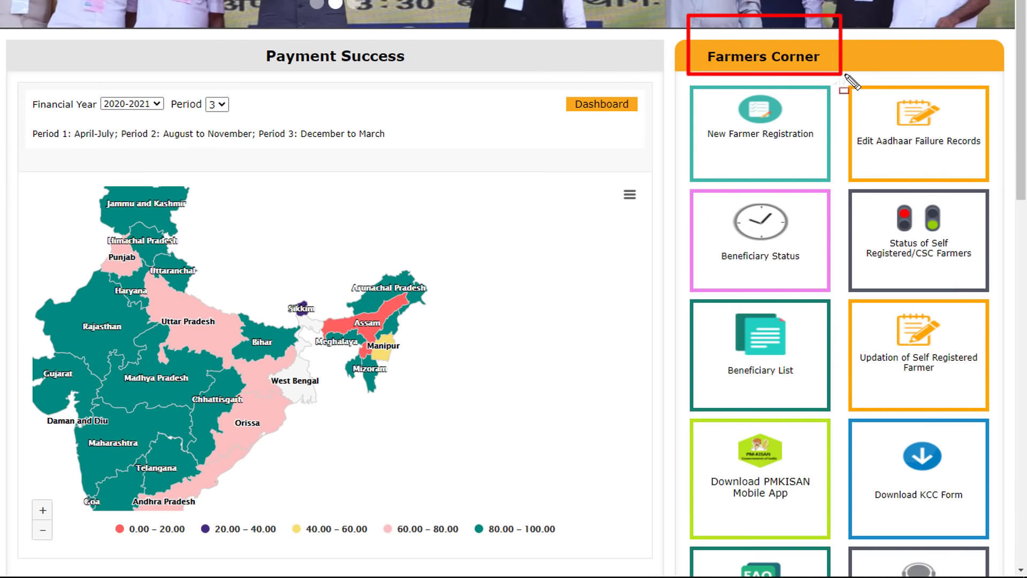
Open the Updation of Self Registered Farmer service from Farmers Corner.
scroll(869, 142, down, 3)
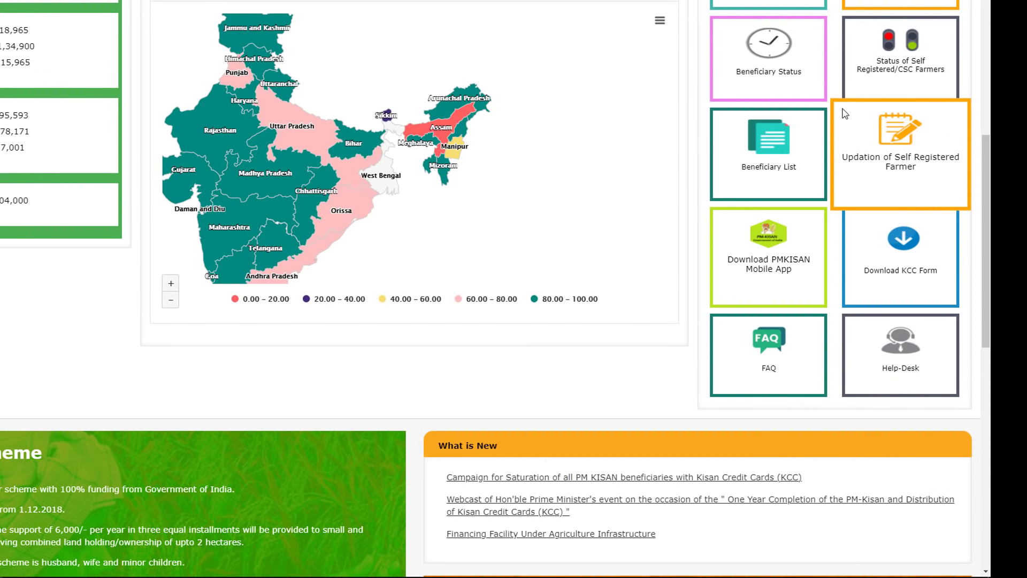
mouse_move(841, 109)
mouse_down()
mouse_move(884, 160)
mouse_move(965, 198)
mouse_up()
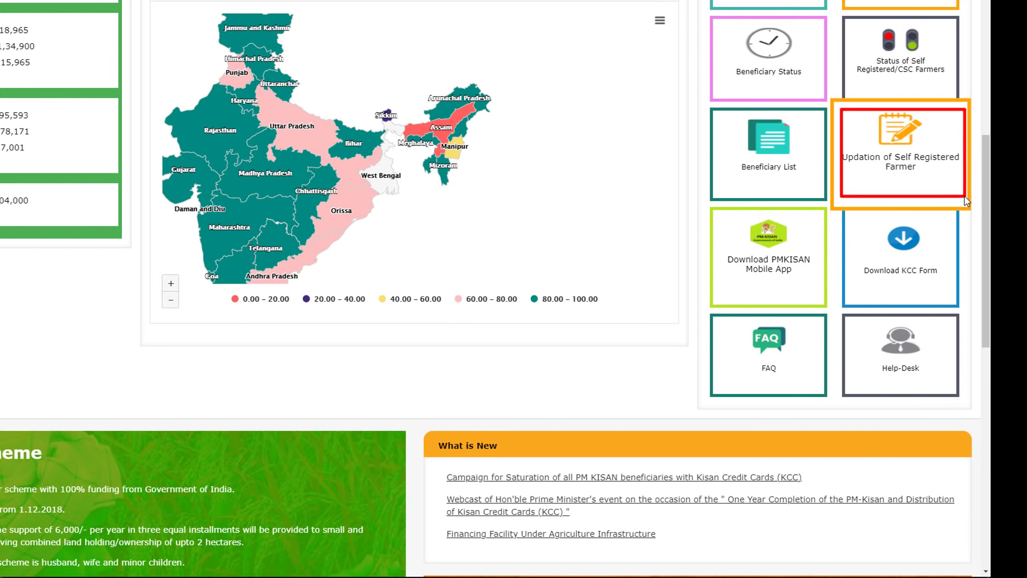
drag(867, 174, 957, 174)
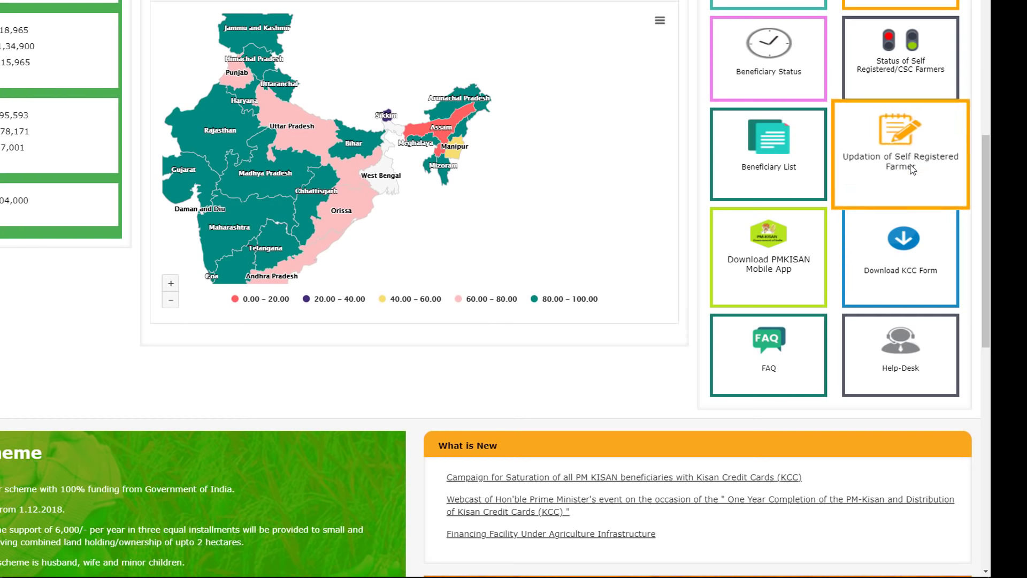
click(904, 140)
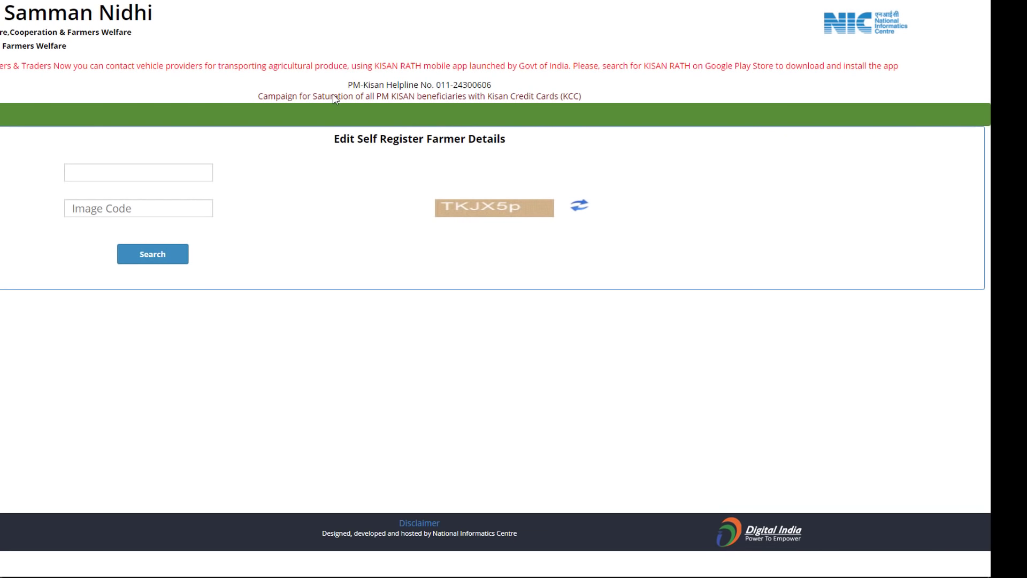
Examine the Aadhaar number, image text and search parts of the Edit Self Register Farmer Details form, and the farmer's name in the result.
drag(438, 158, 618, 183)
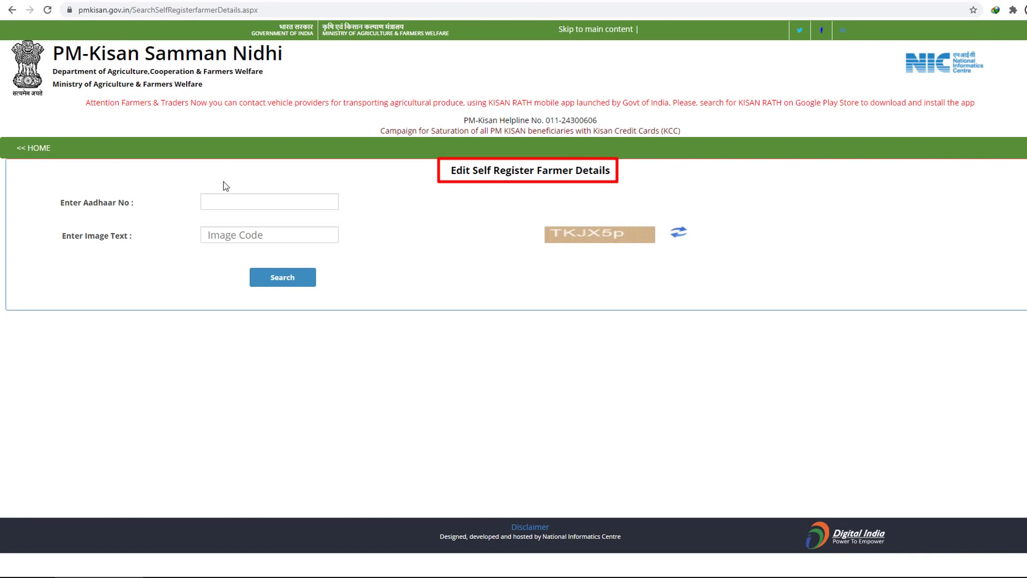
drag(197, 188, 330, 215)
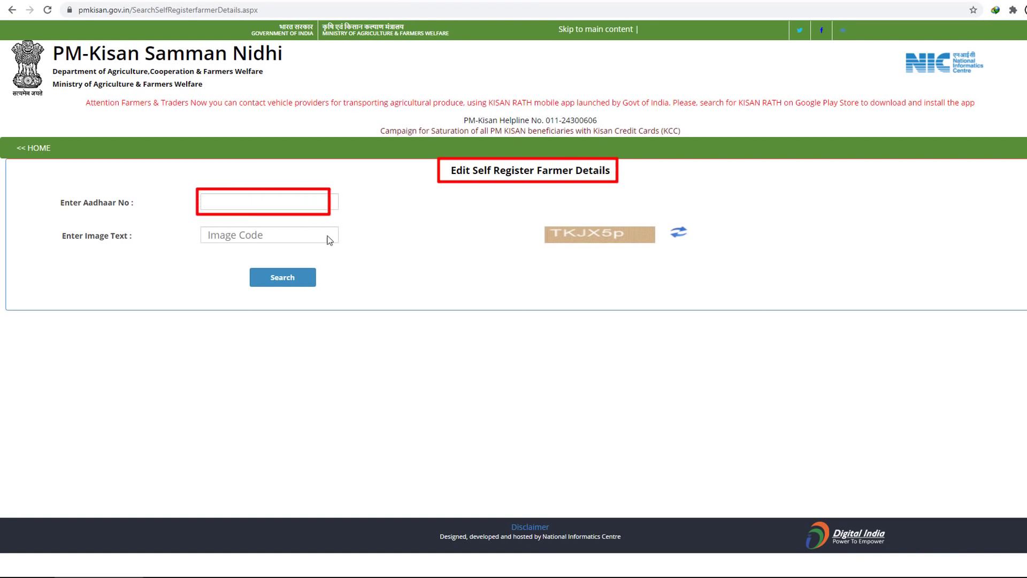
drag(543, 218, 651, 248)
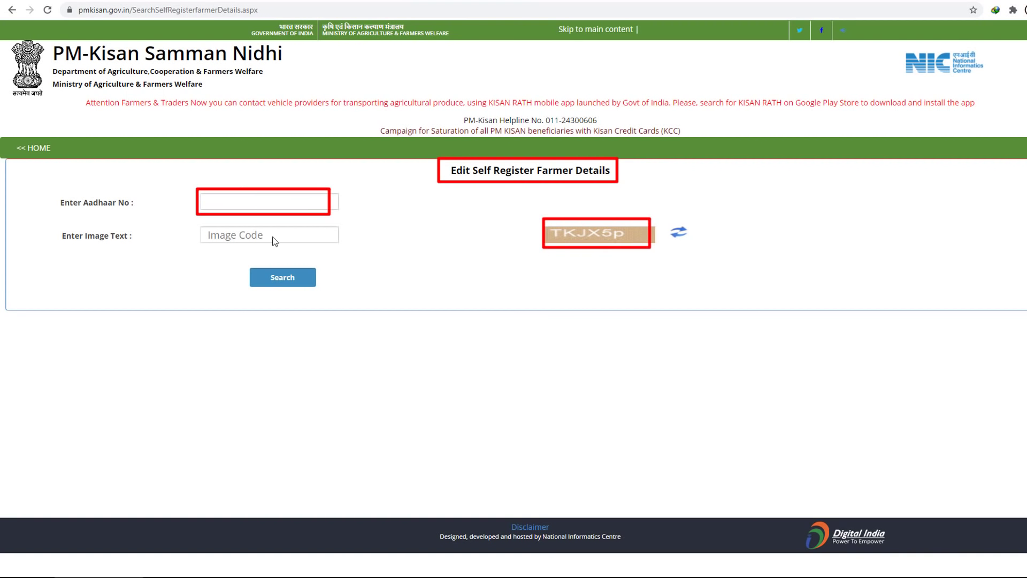
drag(196, 221, 308, 245)
drag(240, 266, 326, 294)
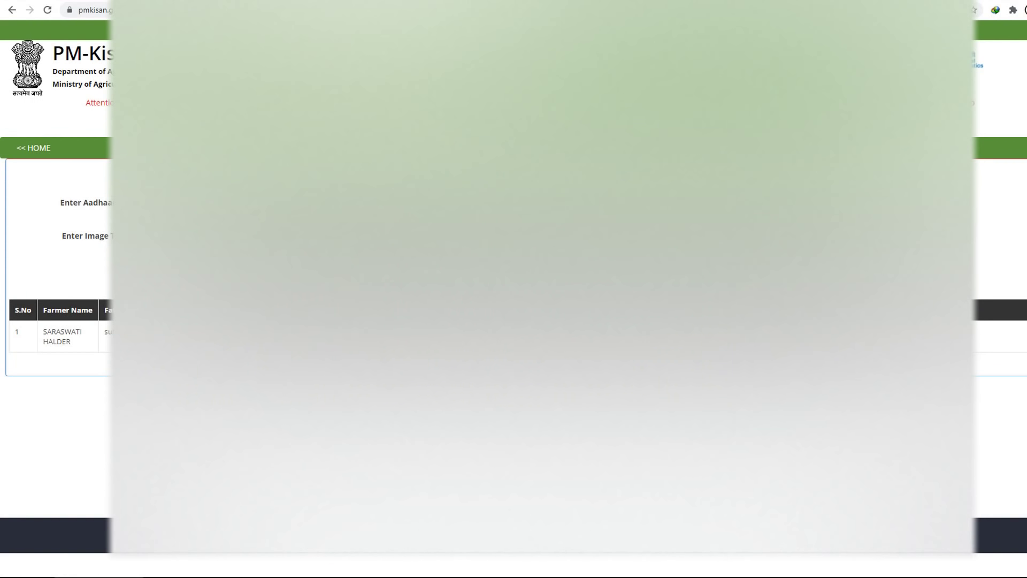
mouse_move(35, 321)
mouse_down()
mouse_move(94, 351)
mouse_move(110, 329)
mouse_move(139, 347)
mouse_up()
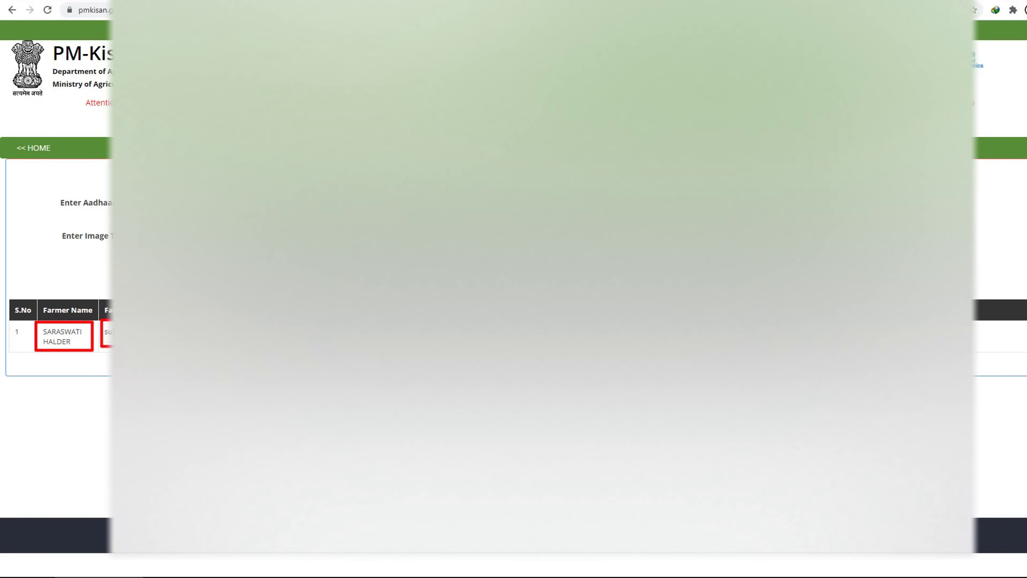